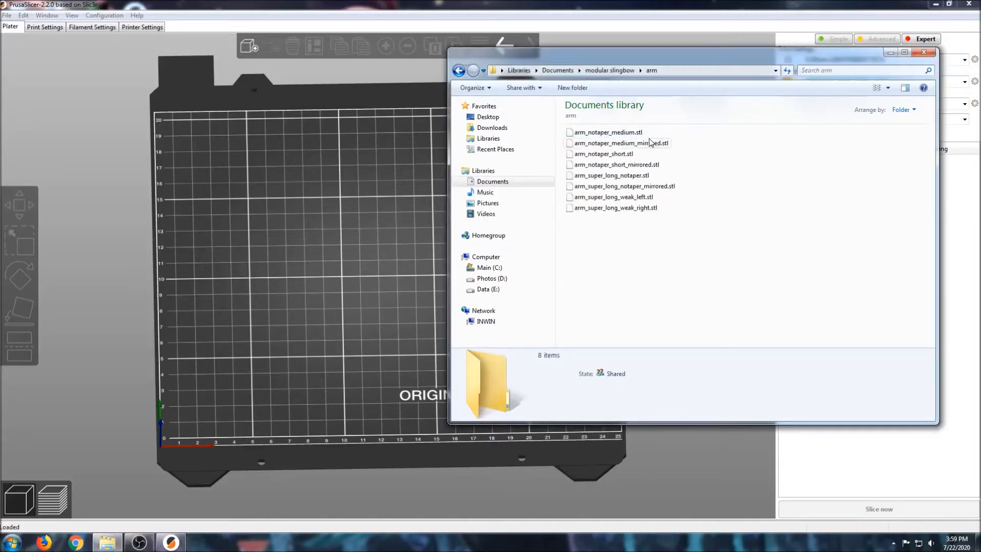
- Add arm_notaper_short.stl, arm_notaper_medium.stl and arm_super_long_notaper.stl from the arm folder to the print bed
{"action": "left_click", "coordinate": [614, 156]}
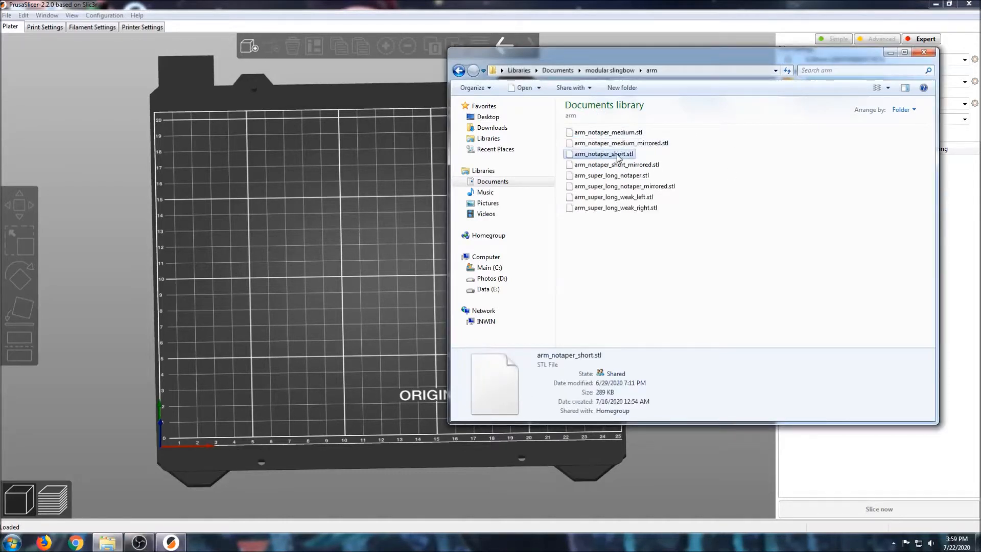
{"action": "left_click_drag", "start_coordinate": [618, 158], "coordinate": [319, 190]}
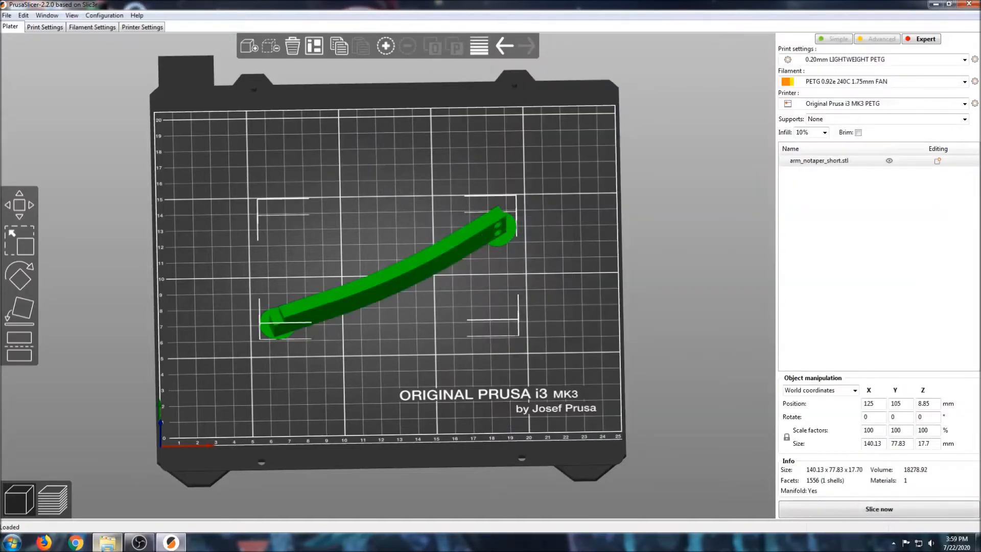
{"action": "left_click", "coordinate": [107, 542]}
{"action": "left_click", "coordinate": [622, 133]}
{"action": "left_click_drag", "start_coordinate": [623, 137], "coordinate": [341, 209]}
{"action": "left_click", "coordinate": [108, 542]}
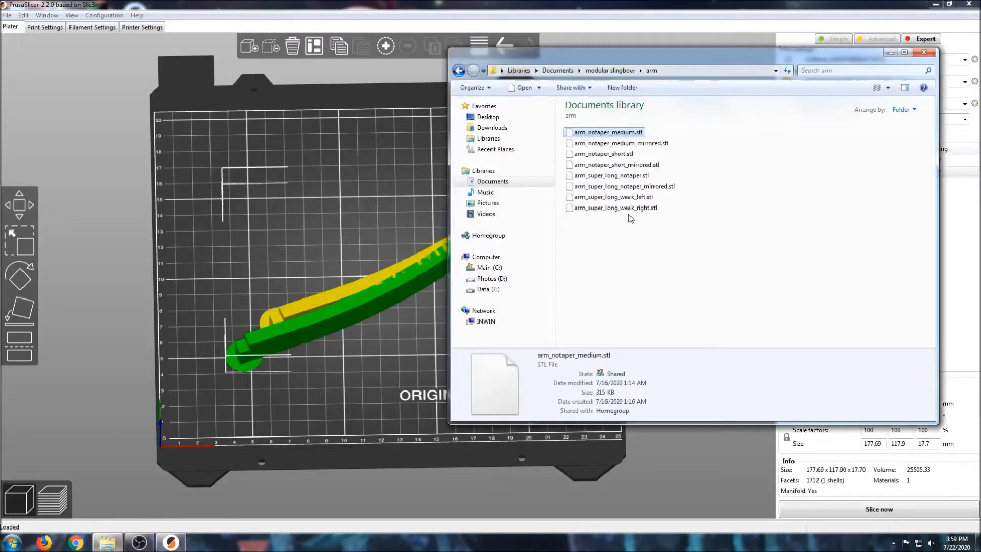
{"action": "left_click_drag", "start_coordinate": [615, 176], "coordinate": [302, 224]}
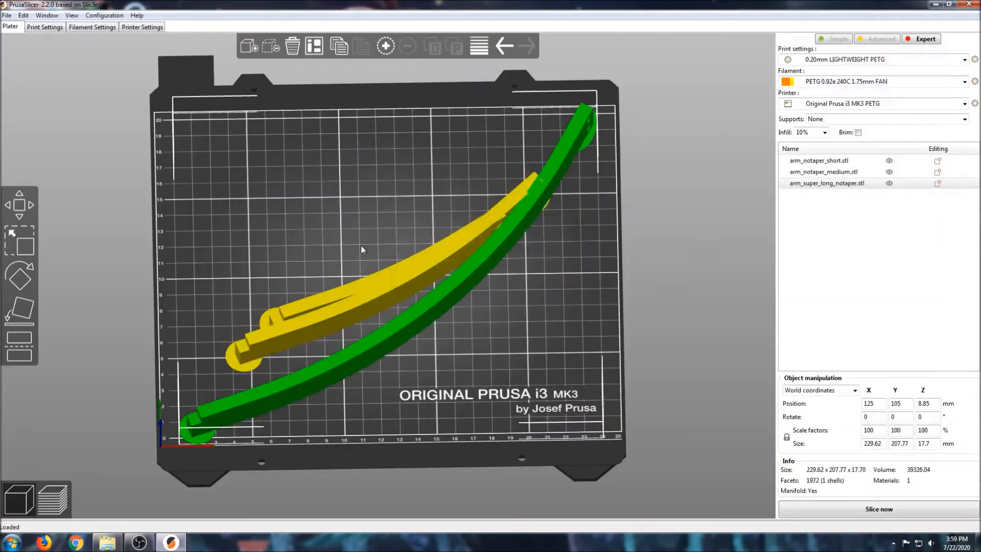
- Spread the three arms apart on the bed and nudge the super long one to about X 128, Y 105 mm
{"action": "key", "text": "a"}
{"action": "left_click_drag", "start_coordinate": [392, 280], "coordinate": [368, 241]}
{"action": "mouse_move", "coordinate": [403, 320]}
{"action": "left_mouse_down"}
{"action": "mouse_move", "coordinate": [397, 306]}
{"action": "mouse_move", "coordinate": [414, 323]}
{"action": "left_mouse_up"}
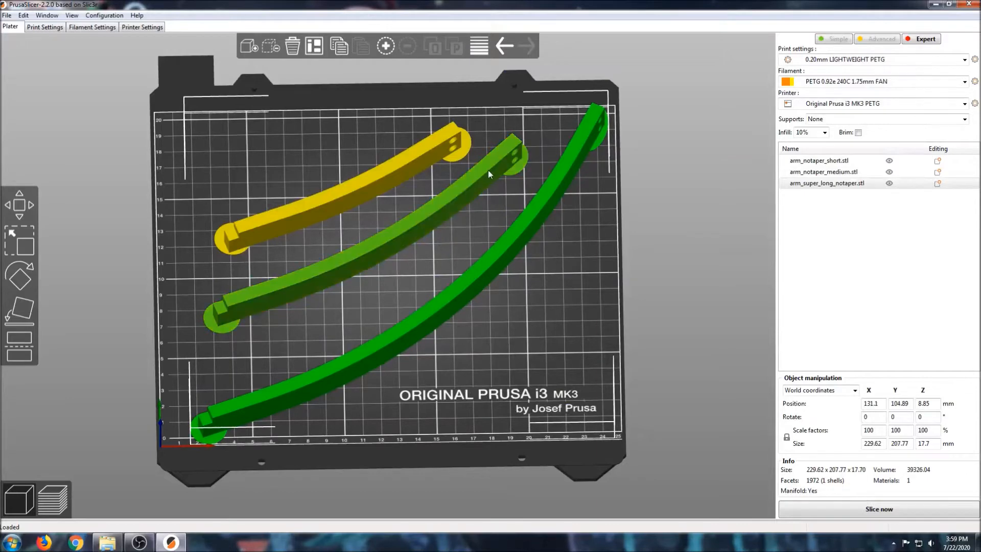
{"action": "left_click_drag", "start_coordinate": [602, 213], "coordinate": [594, 238]}
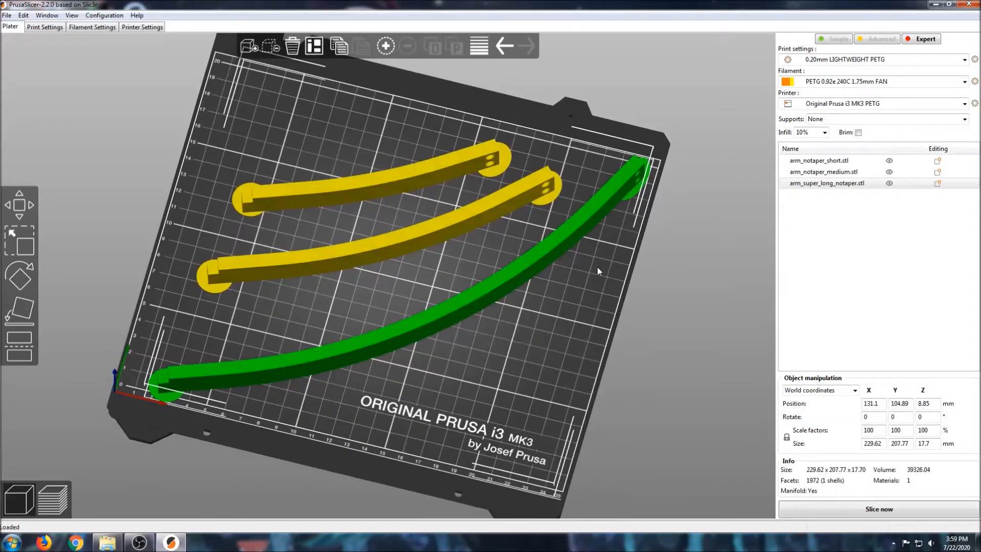
{"action": "left_click_drag", "start_coordinate": [481, 363], "coordinate": [490, 361]}
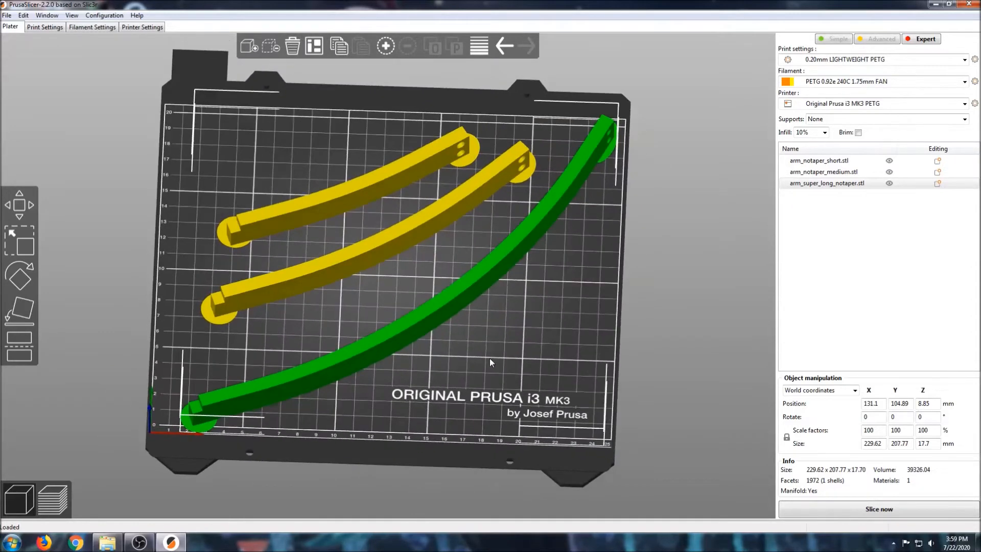
{"action": "mouse_move", "coordinate": [451, 307]}
{"action": "left_mouse_down"}
{"action": "mouse_move", "coordinate": [434, 308]}
{"action": "mouse_move", "coordinate": [443, 307]}
{"action": "left_mouse_up"}
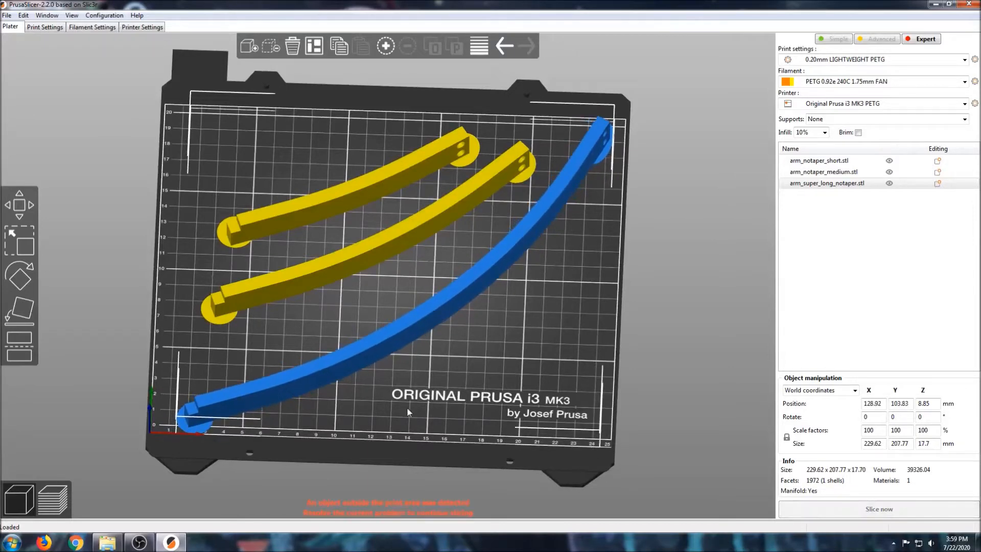
{"action": "left_click_drag", "start_coordinate": [420, 225], "coordinate": [416, 219]}
{"action": "left_click_drag", "start_coordinate": [455, 294], "coordinate": [452, 291]}
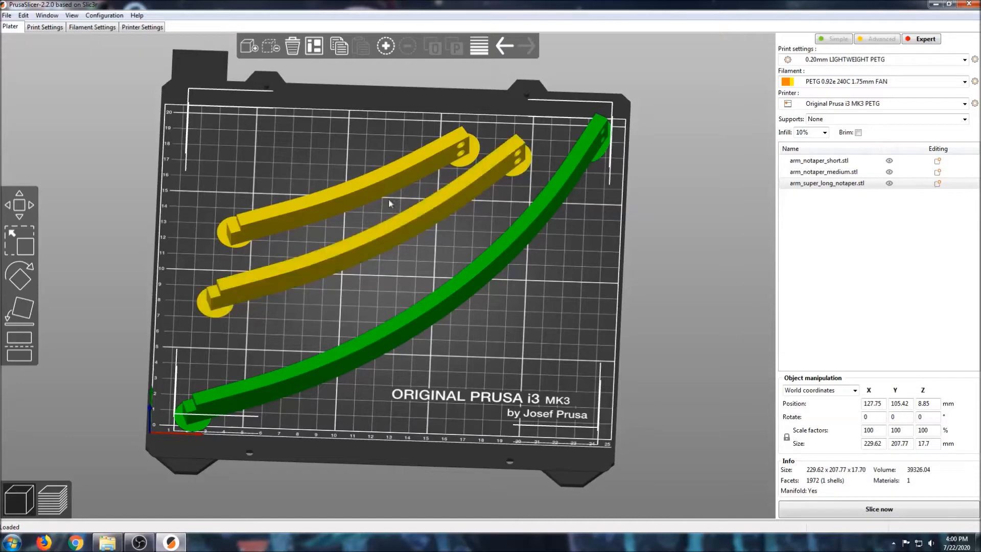
- Delete the super long and medium arms from the bed
{"action": "left_click", "coordinate": [351, 185]}
{"action": "mouse_move", "coordinate": [493, 277]}
{"action": "left_mouse_down"}
{"action": "mouse_move", "coordinate": [511, 302]}
{"action": "mouse_move", "coordinate": [493, 295]}
{"action": "left_mouse_up"}
{"action": "left_click", "coordinate": [477, 289]}
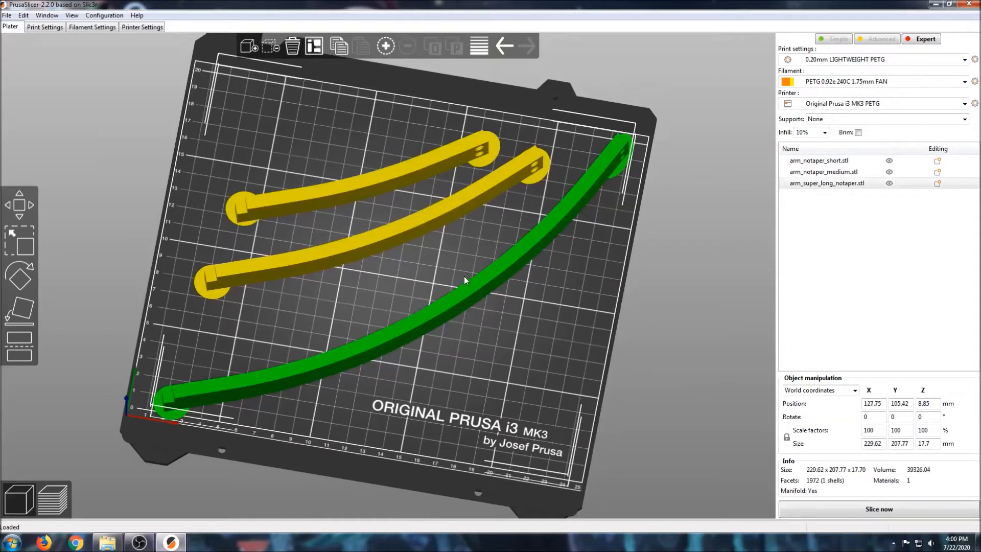
{"action": "key", "text": "Delete"}
{"action": "left_click", "coordinate": [436, 222]}
{"action": "key", "text": "Delete"}
- Move the short arm to about X 124, Y 115 mm on the bed and slice it, showing all layers
{"action": "left_click", "coordinate": [388, 179]}
{"action": "left_click_drag", "start_coordinate": [381, 178], "coordinate": [396, 232]}
{"action": "left_click_drag", "start_coordinate": [413, 370], "coordinate": [422, 361]}
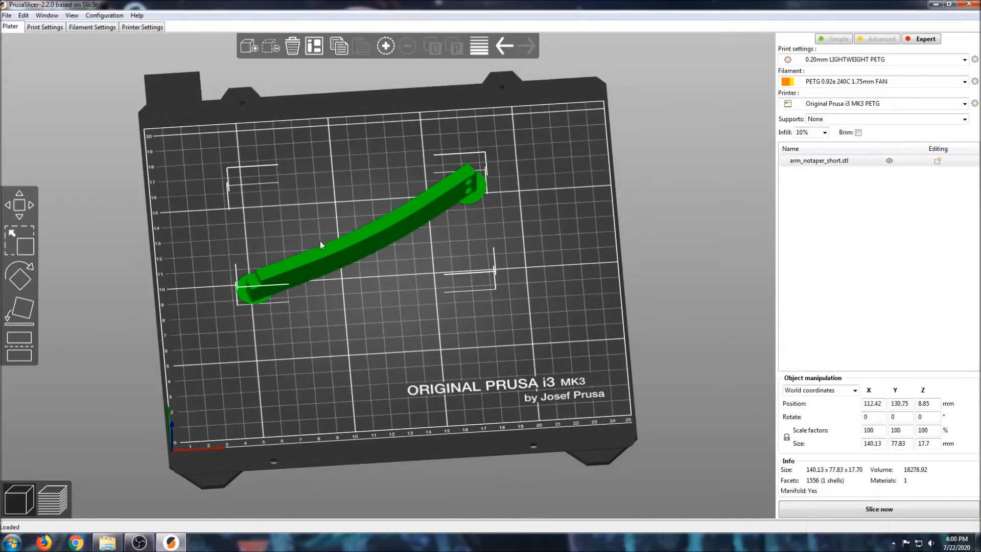
{"action": "left_click_drag", "start_coordinate": [361, 247], "coordinate": [387, 265]}
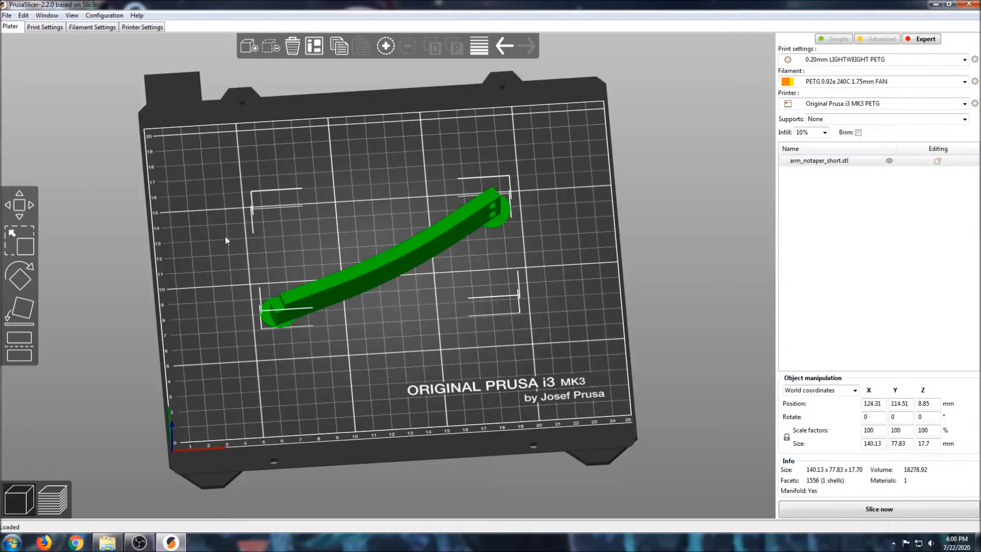
{"action": "left_click_drag", "start_coordinate": [326, 244], "coordinate": [218, 209]}
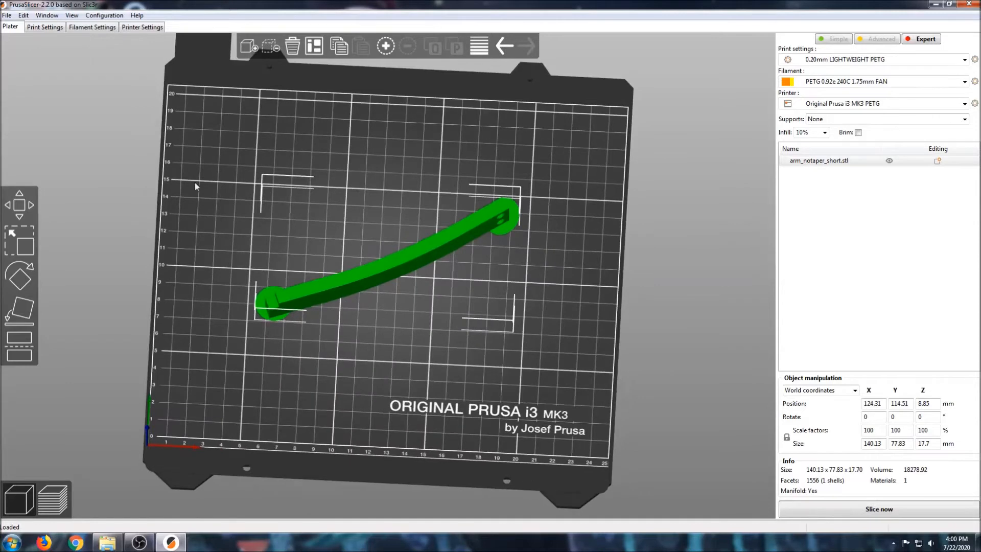
{"action": "left_click", "coordinate": [879, 508]}
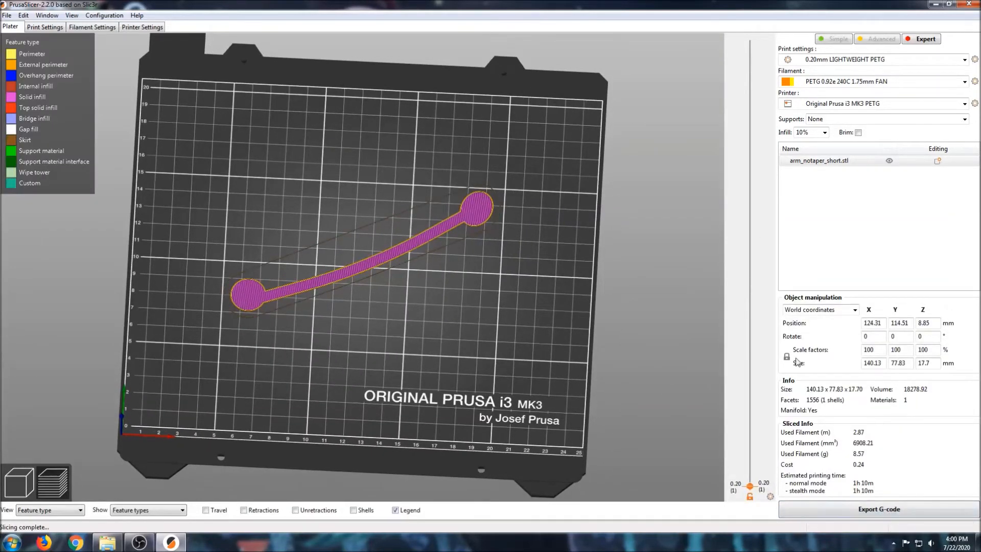
{"action": "left_click_drag", "start_coordinate": [750, 485], "coordinate": [734, 2]}
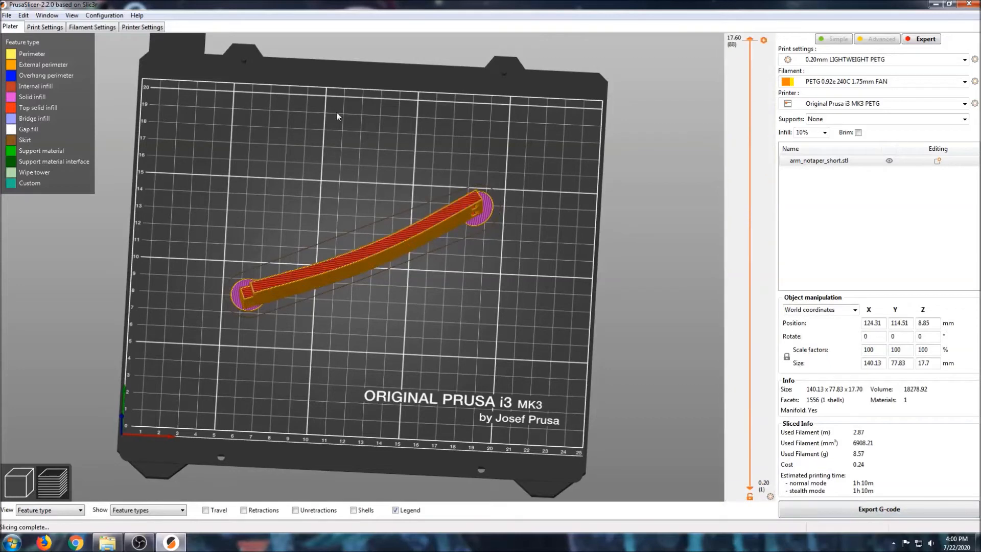
- Set the number of perimeters in the print settings to 25
{"action": "left_click", "coordinate": [52, 27]}
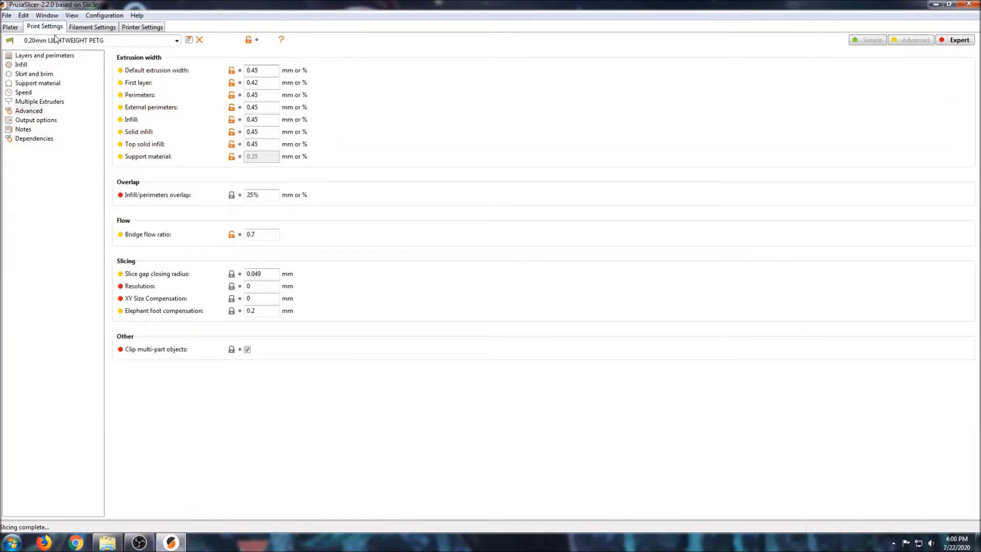
{"action": "left_click", "coordinate": [26, 56]}
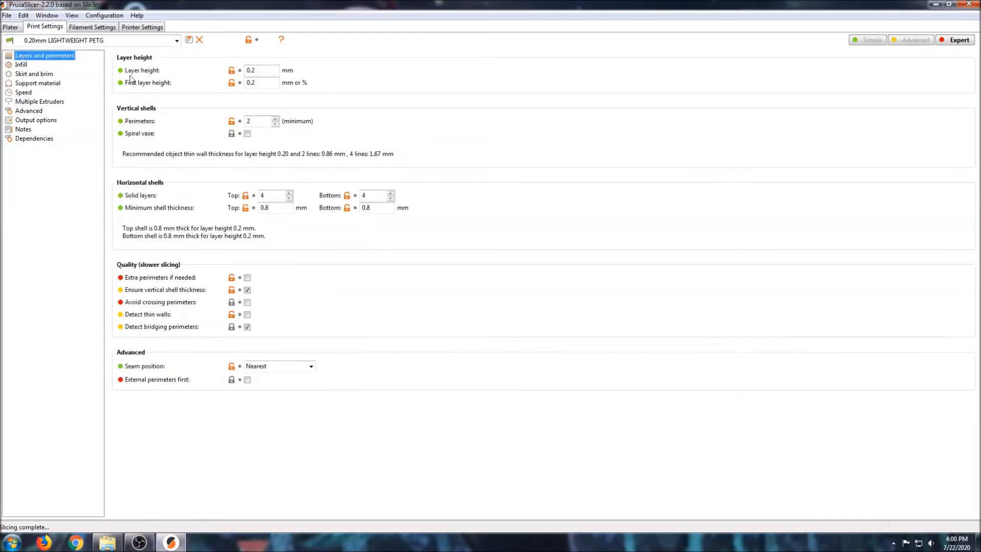
{"action": "double_click", "coordinate": [256, 121]}
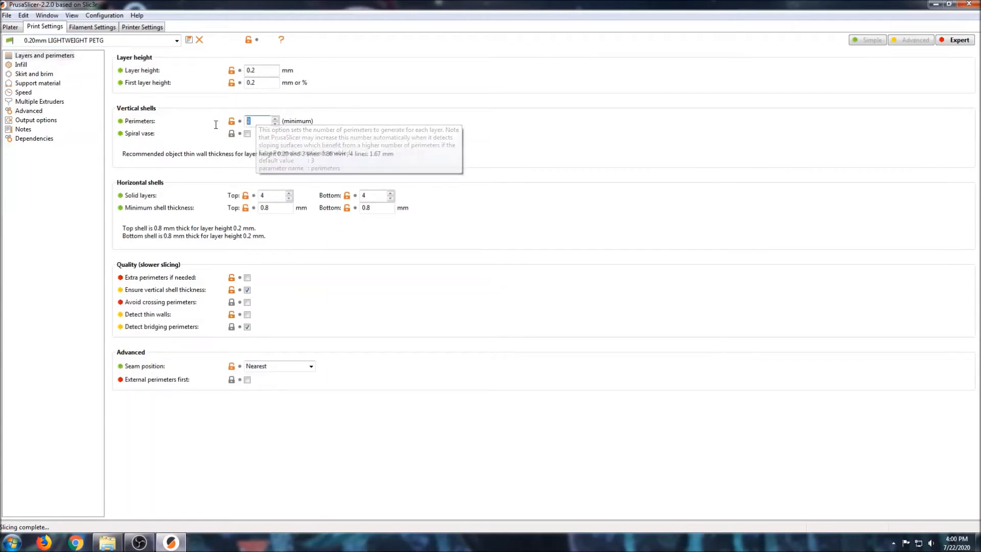
{"action": "type", "text": "2"}
- Reslice the short arm and inspect the perimeter lines inside it at the 8.00 mm layer
{"action": "left_click", "coordinate": [10, 26]}
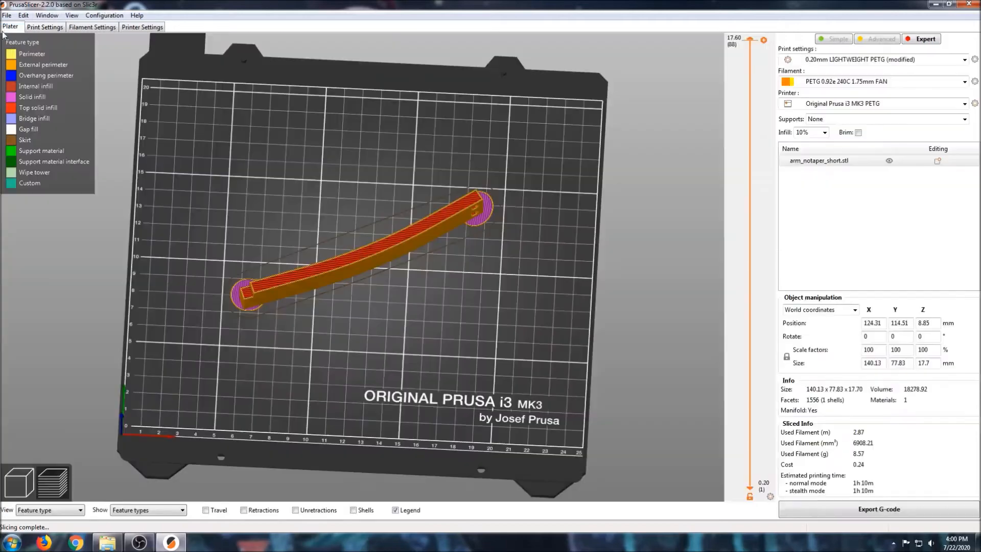
{"action": "left_click", "coordinate": [849, 515]}
{"action": "scroll", "coordinate": [419, 213], "scroll_direction": "up", "scroll_amount": 8}
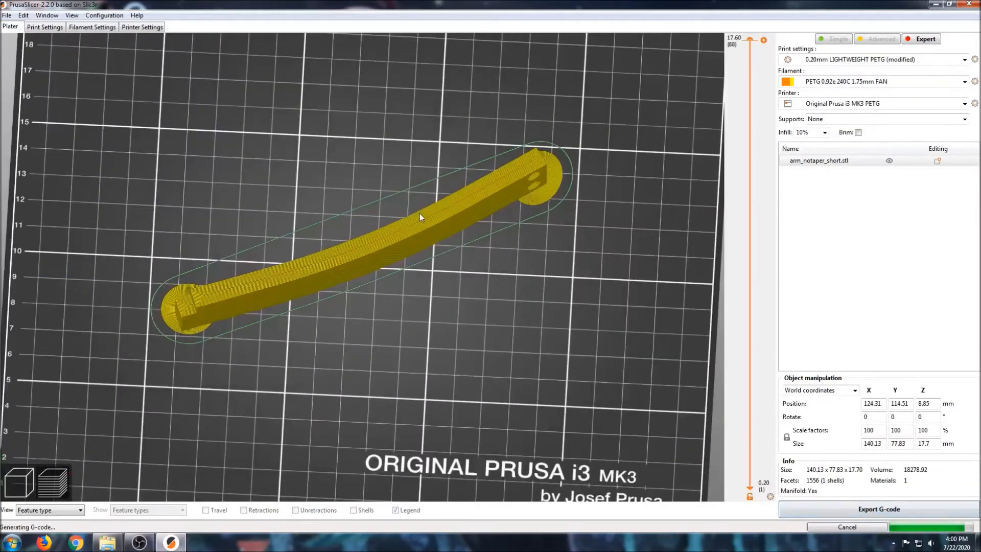
{"action": "scroll", "coordinate": [366, 183], "scroll_direction": "down", "scroll_amount": 1}
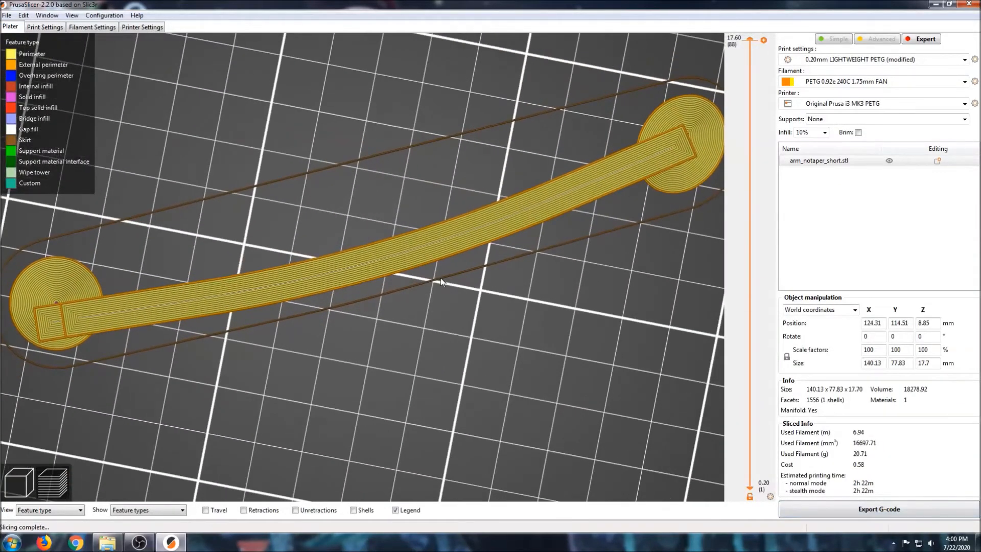
{"action": "scroll", "coordinate": [517, 230], "scroll_direction": "up", "scroll_amount": 5}
{"action": "left_click_drag", "start_coordinate": [753, 42], "coordinate": [738, 276]}
{"action": "scroll", "coordinate": [500, 223], "scroll_direction": "up", "scroll_amount": 4}
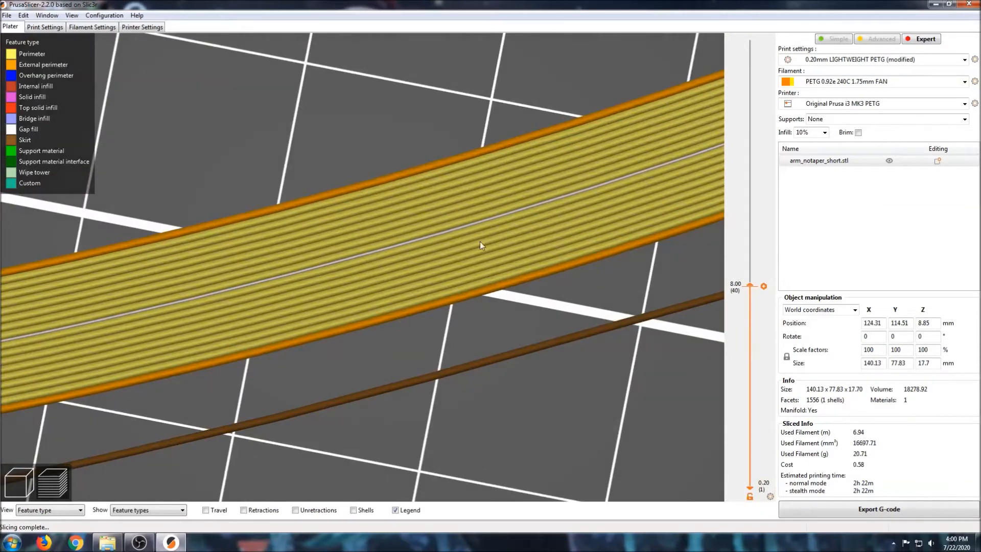
{"action": "scroll", "coordinate": [477, 279], "scroll_direction": "down", "scroll_amount": 2}
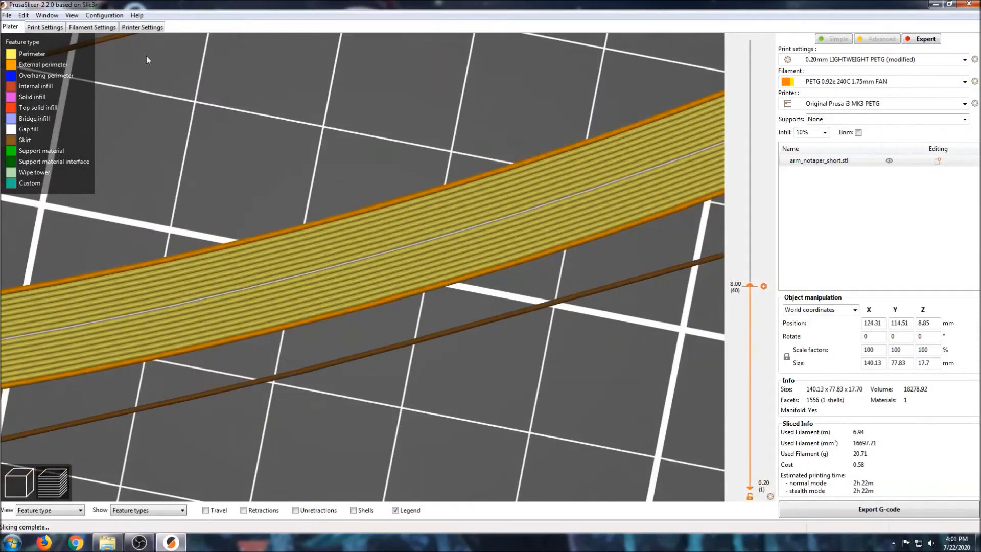
- Set the default, perimeter, external perimeter, infill, solid infill and top solid infill extrusion widths to 0.42 mm
{"action": "left_click", "coordinate": [50, 28]}
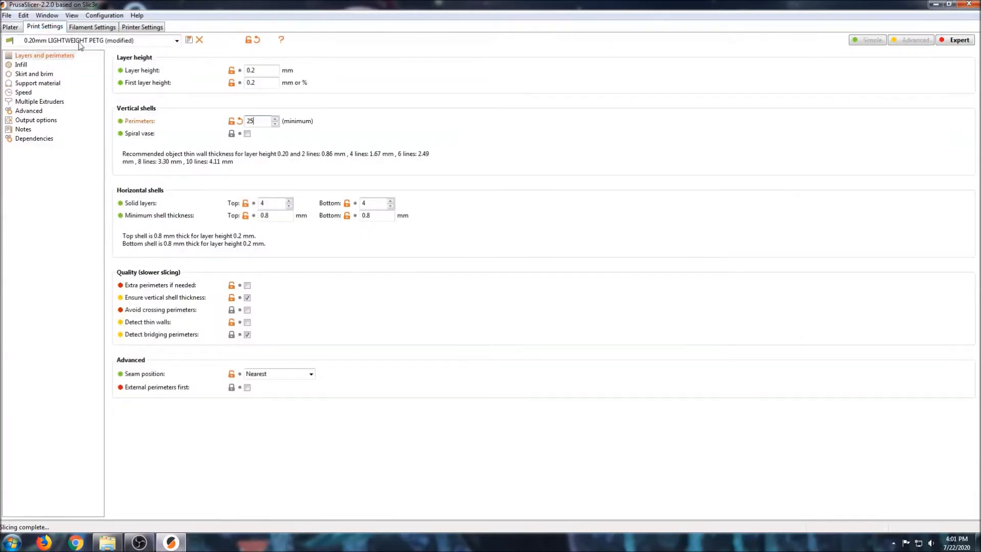
{"action": "left_click", "coordinate": [32, 109]}
{"action": "left_click_drag", "start_coordinate": [262, 71], "coordinate": [256, 72]}
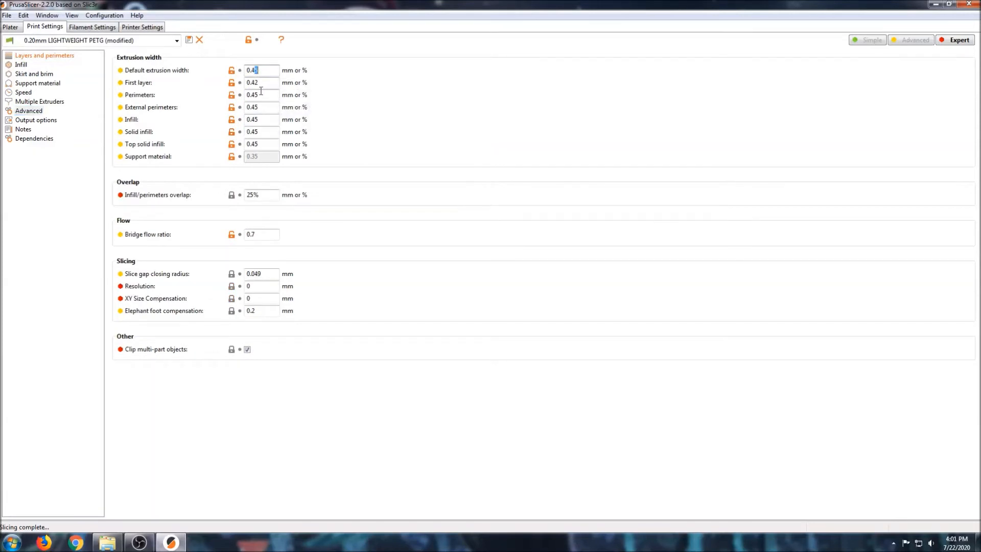
{"action": "left_click_drag", "start_coordinate": [255, 96], "coordinate": [261, 131]}
{"action": "type", "text": "2222"}
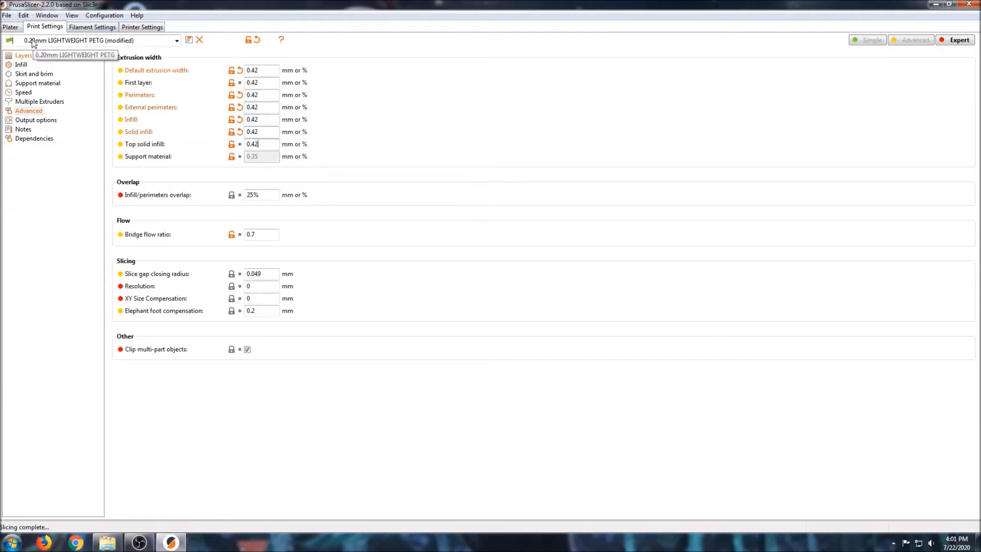
- Reslice the short arm with the new extrusion widths and check the middle of the 8.00 mm layer for gaps
{"action": "left_click", "coordinate": [12, 28]}
{"action": "left_click", "coordinate": [878, 510]}
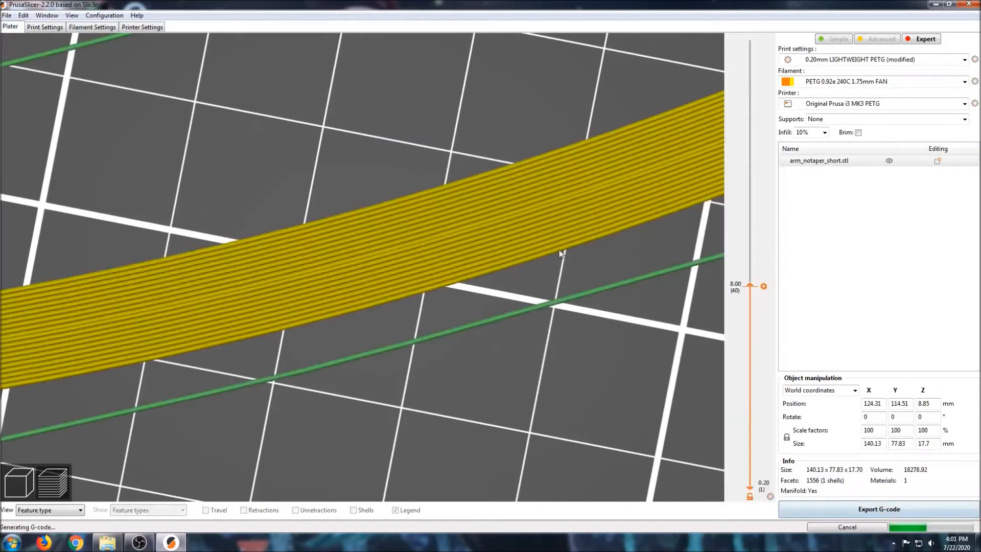
{"action": "scroll", "coordinate": [372, 229], "scroll_direction": "up", "scroll_amount": 5}
{"action": "scroll", "coordinate": [391, 238], "scroll_direction": "down", "scroll_amount": 6}
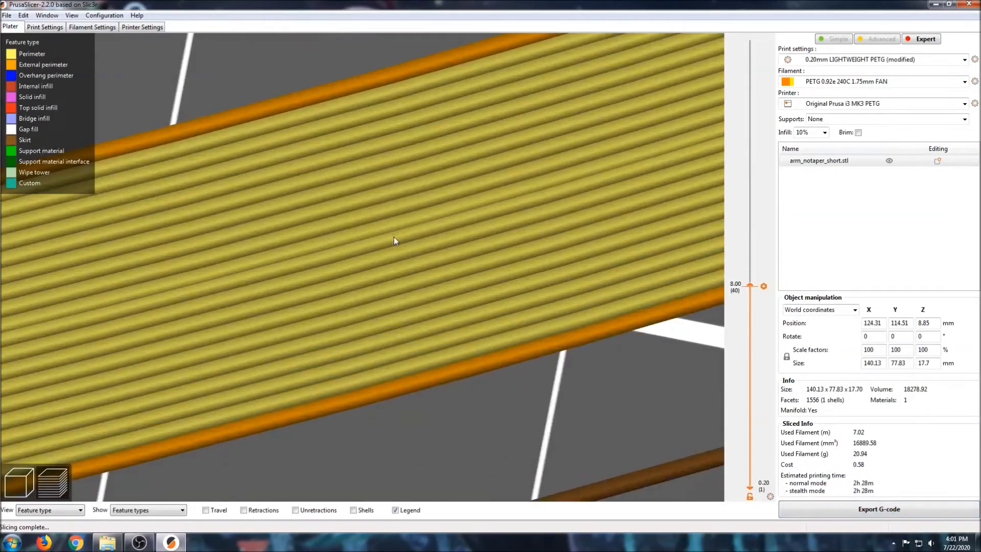
{"action": "scroll", "coordinate": [397, 231], "scroll_direction": "down", "scroll_amount": 3}
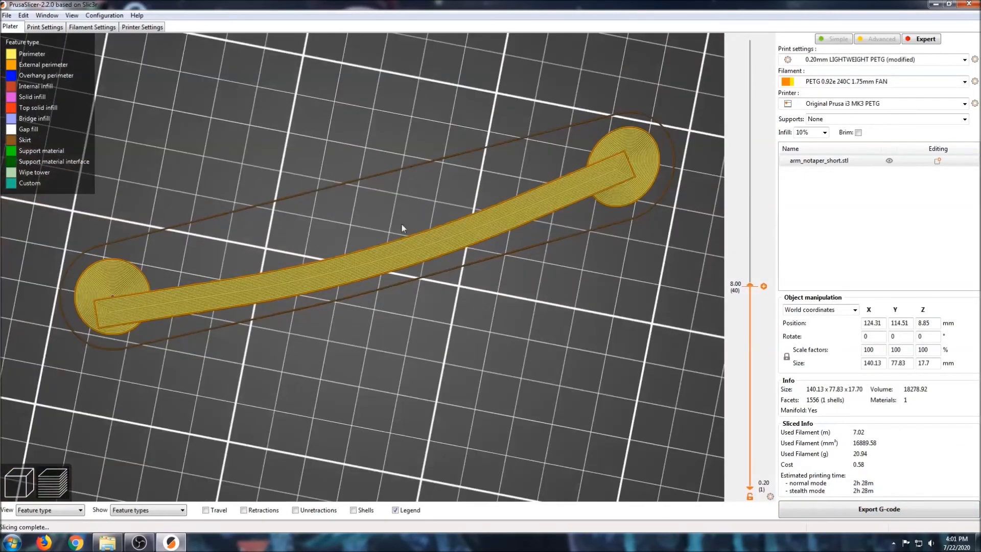
- Show all layers up to 17.60 mm and examine the sliced arm's side and top surface
{"action": "left_click_drag", "start_coordinate": [401, 226], "coordinate": [479, 180]}
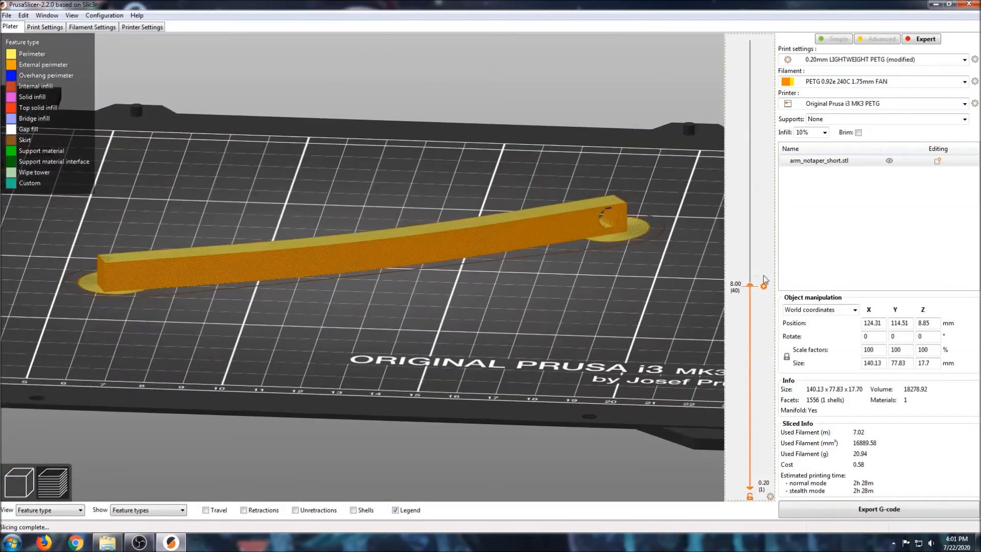
{"action": "left_click_drag", "start_coordinate": [750, 285], "coordinate": [740, 37]}
{"action": "left_click_drag", "start_coordinate": [646, 184], "coordinate": [566, 205]}
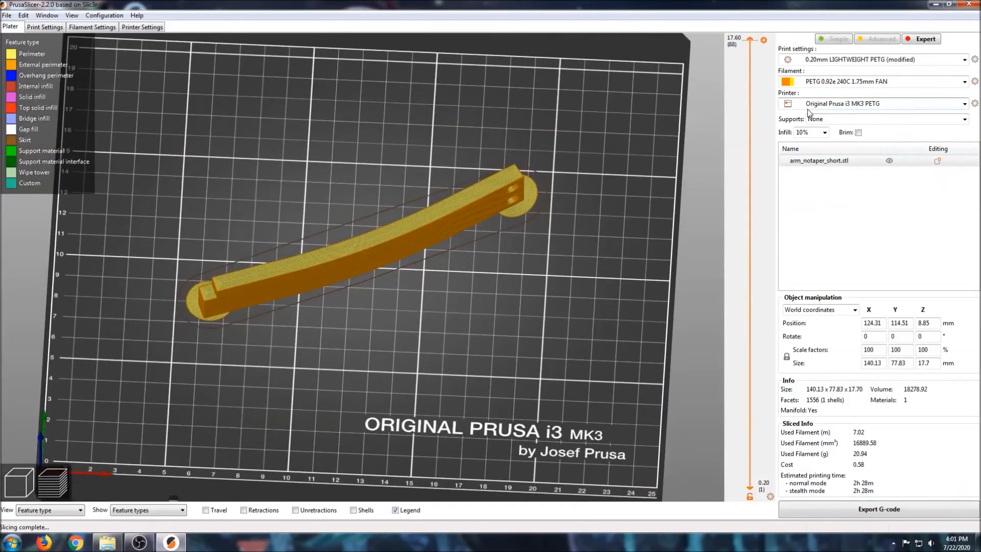
{"action": "scroll", "coordinate": [437, 236], "scroll_direction": "up", "scroll_amount": 8}
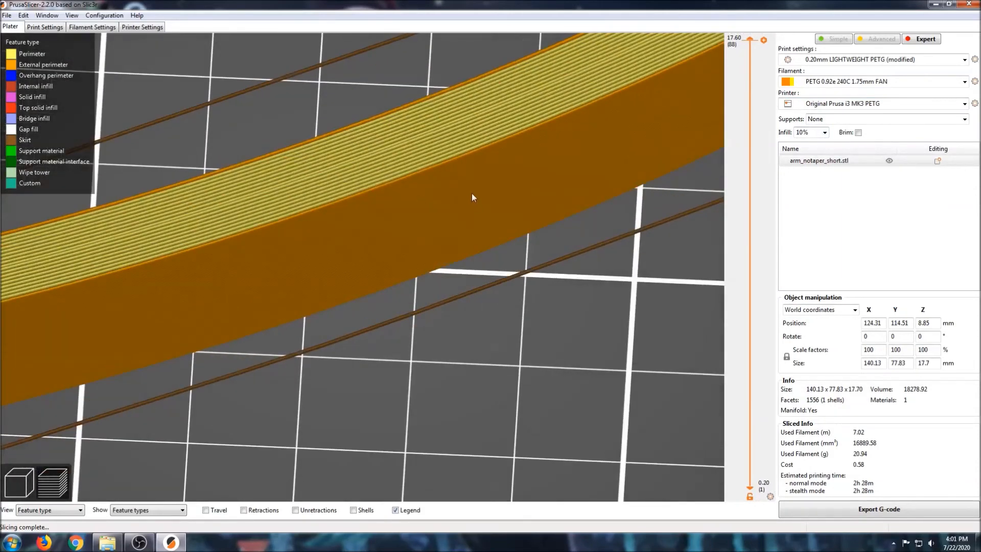
{"action": "scroll", "coordinate": [557, 295], "scroll_direction": "down", "scroll_amount": 8}
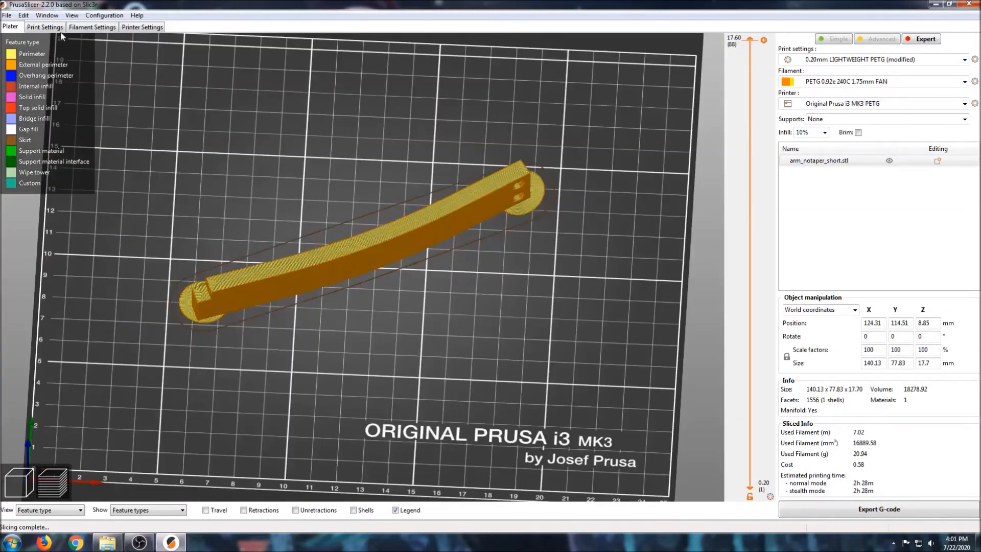
- Replace the short arm on the print bed with arm_super_long_weak_left.stl from the modular slingbow arm folder
{"action": "left_click", "coordinate": [18, 482]}
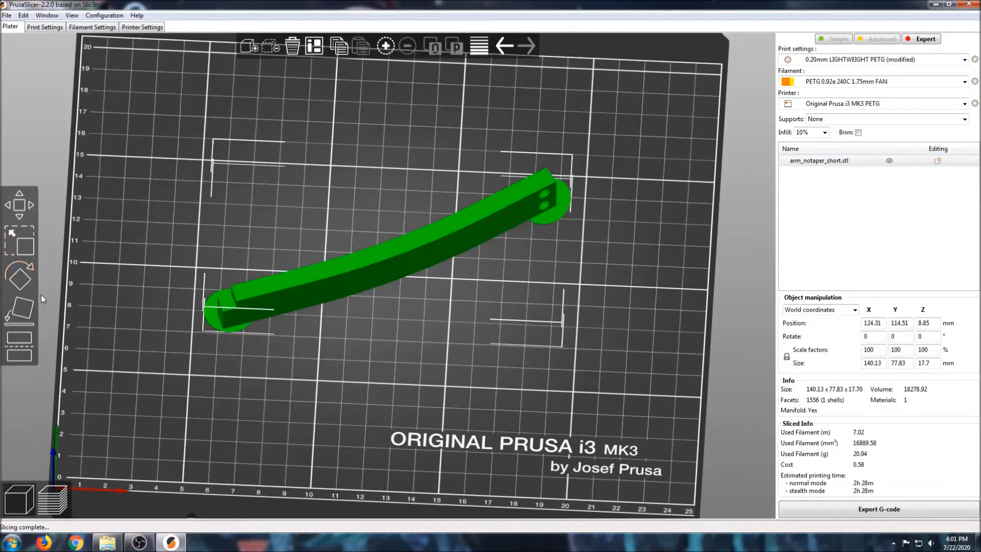
{"action": "left_click", "coordinate": [27, 310]}
{"action": "left_click", "coordinate": [27, 310]}
{"action": "left_click", "coordinate": [107, 543]}
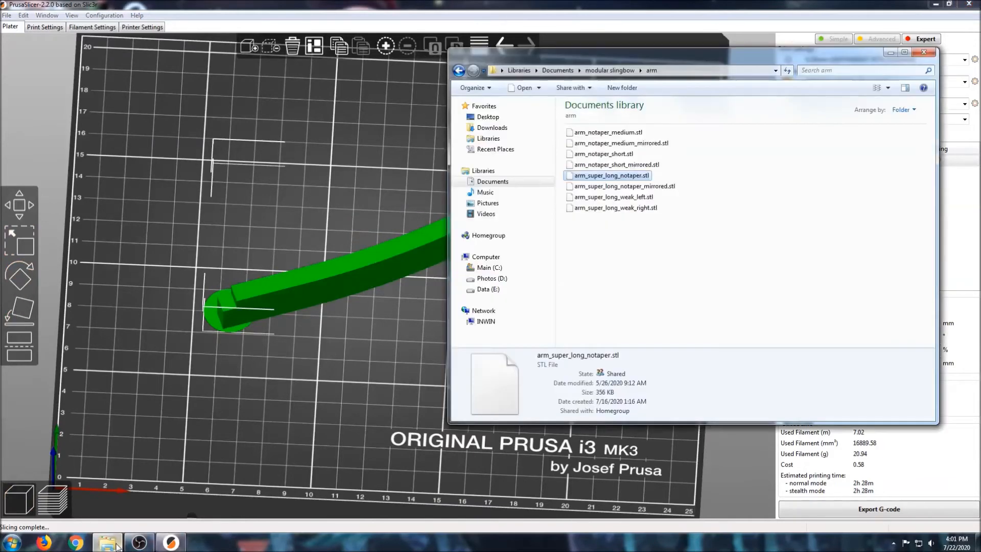
{"action": "left_click", "coordinate": [617, 208]}
{"action": "left_click", "coordinate": [622, 198]}
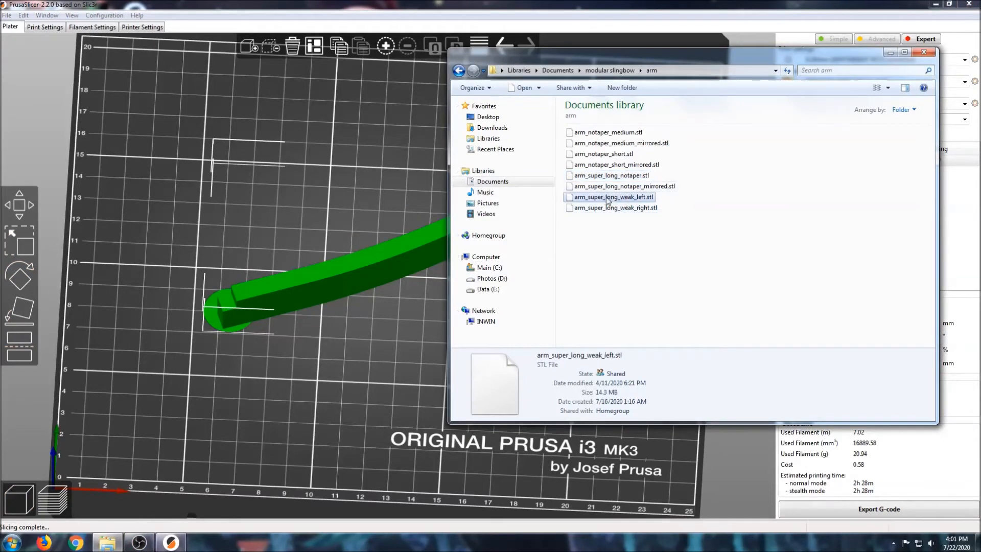
{"action": "left_click_drag", "start_coordinate": [614, 200], "coordinate": [272, 233]}
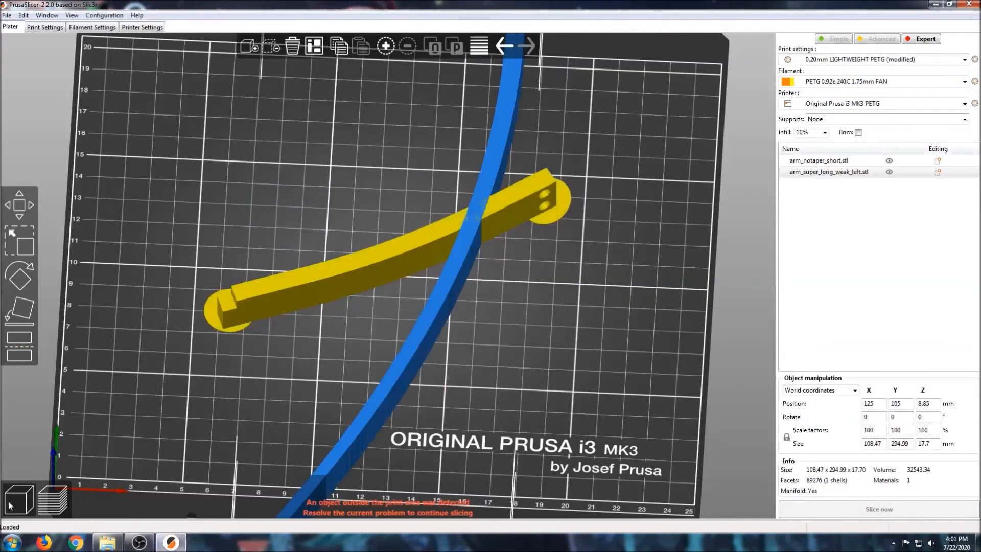
{"action": "left_click", "coordinate": [267, 305]}
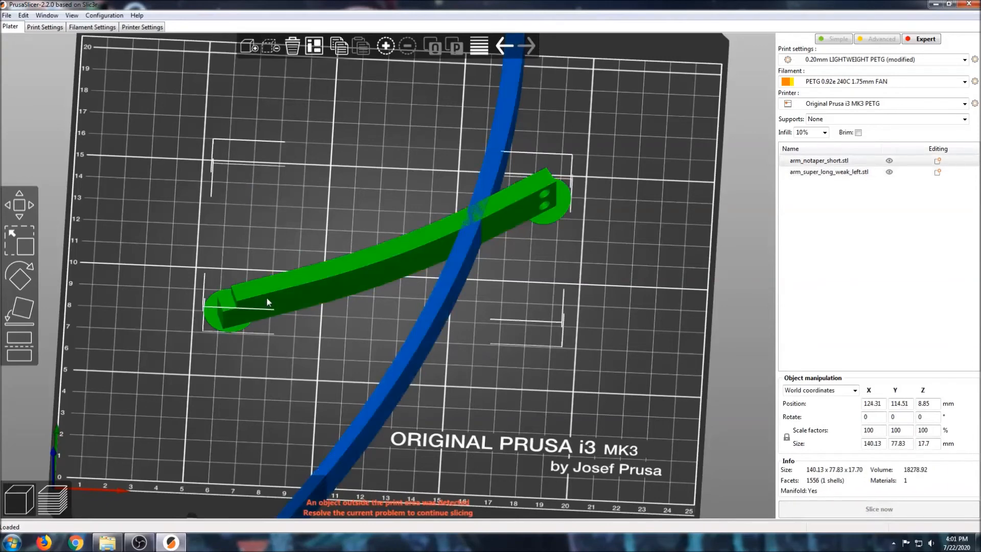
{"action": "key", "text": "Delete"}
- Rotate the long arm flat on the bed to fit diagonally corner to corner, with a footprint of about 245 × 202 mm
{"action": "scroll", "coordinate": [327, 322], "scroll_direction": "down", "scroll_amount": 3}
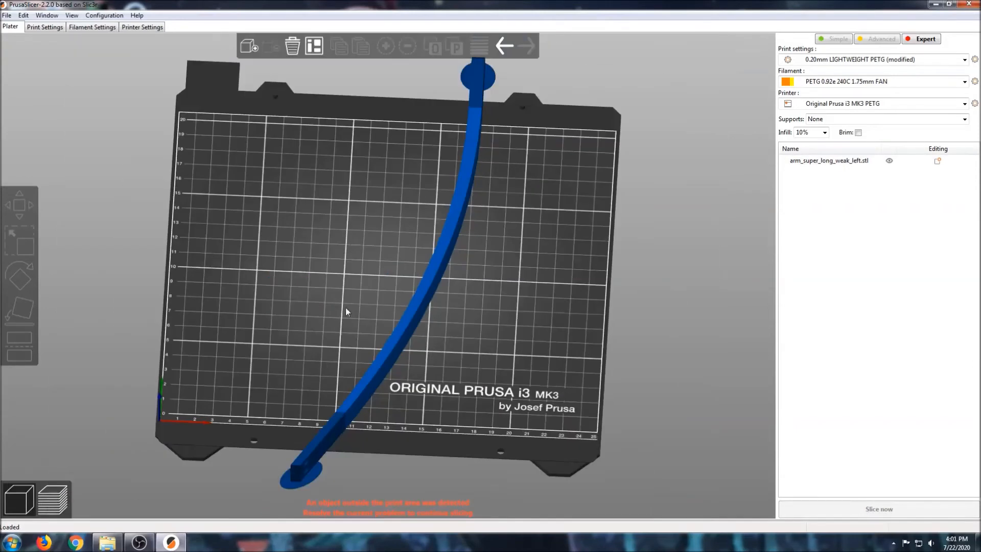
{"action": "left_click", "coordinate": [406, 309]}
{"action": "left_click", "coordinate": [20, 278]}
{"action": "left_click_drag", "start_coordinate": [705, 303], "coordinate": [537, 314]}
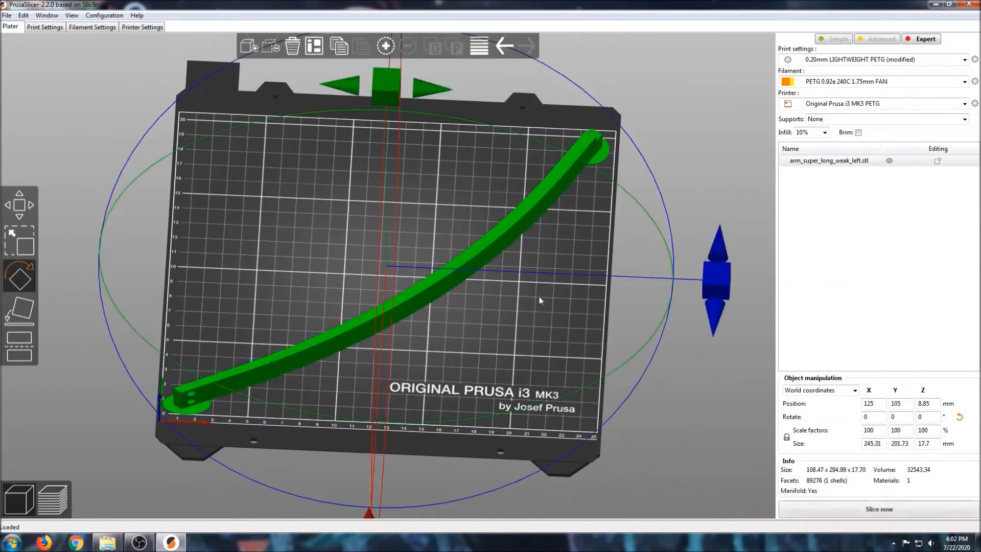
{"action": "left_click_drag", "start_coordinate": [577, 418], "coordinate": [587, 406]}
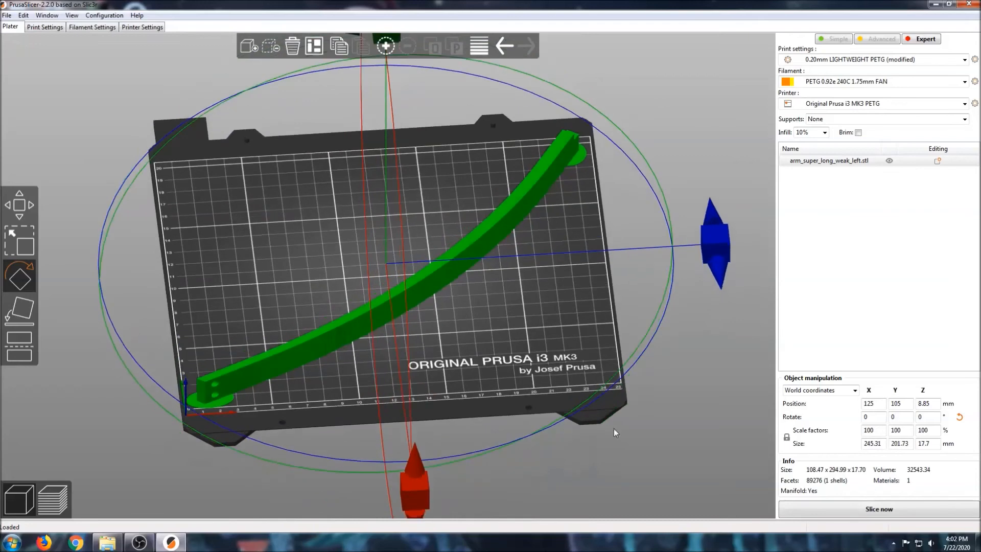
- Slice the rotated long arm and inspect its toolpaths and skirt against the edges of the print bed
{"action": "key", "text": "ctrl+r"}
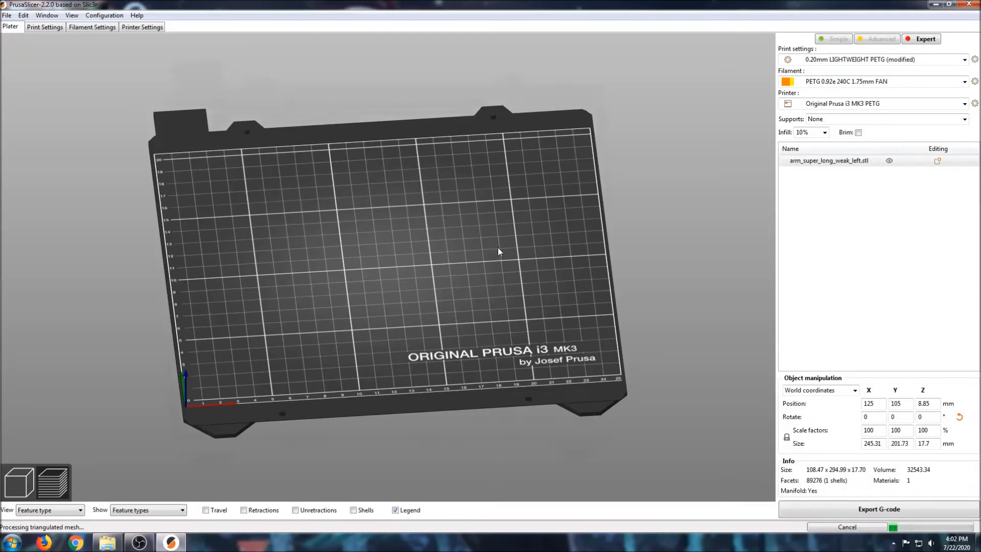
{"action": "left_click_drag", "start_coordinate": [497, 247], "coordinate": [314, 247]}
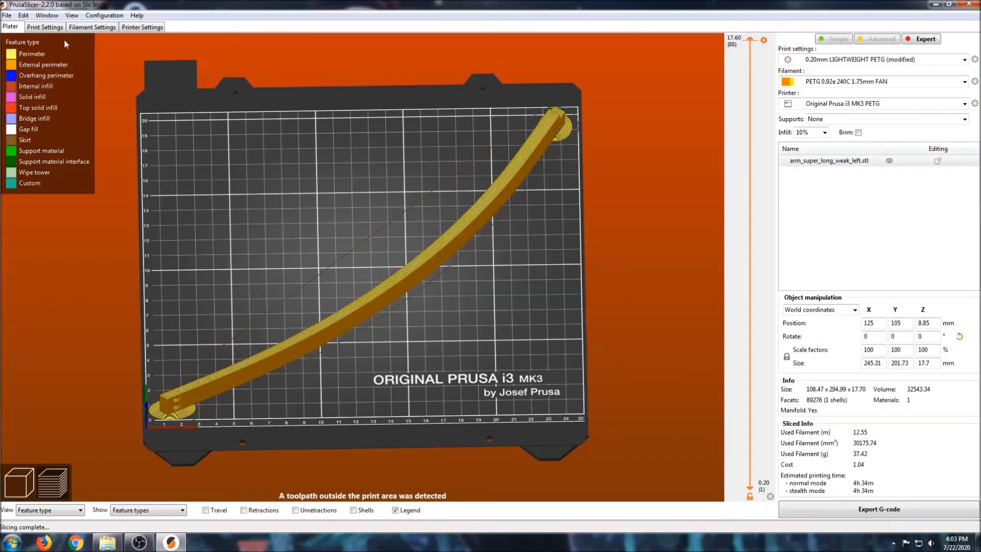
{"action": "scroll", "coordinate": [302, 278], "scroll_direction": "up", "scroll_amount": 5}
{"action": "scroll", "coordinate": [307, 280], "scroll_direction": "down", "scroll_amount": 3}
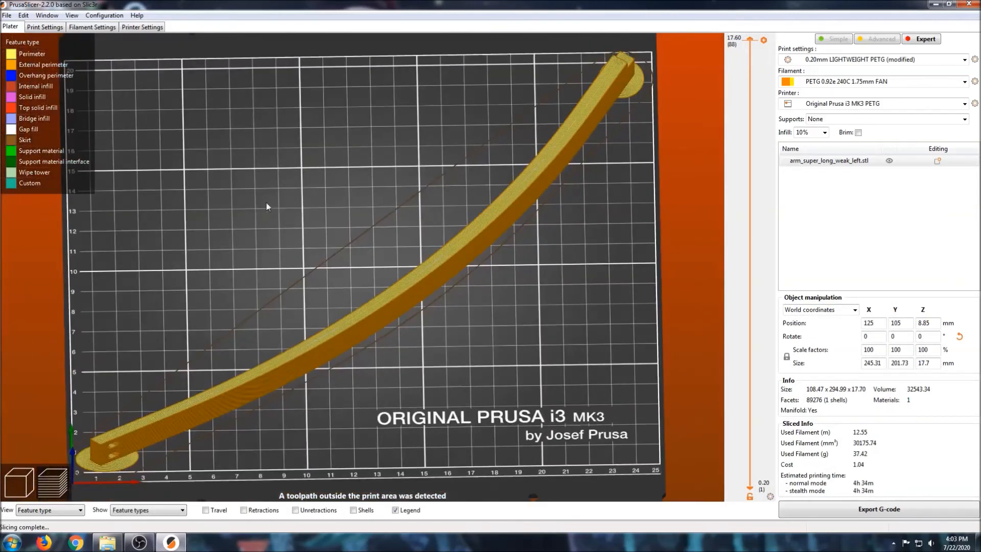
- Set the minimum number of skirt loops to 0 in the print settings
{"action": "left_click", "coordinate": [58, 33]}
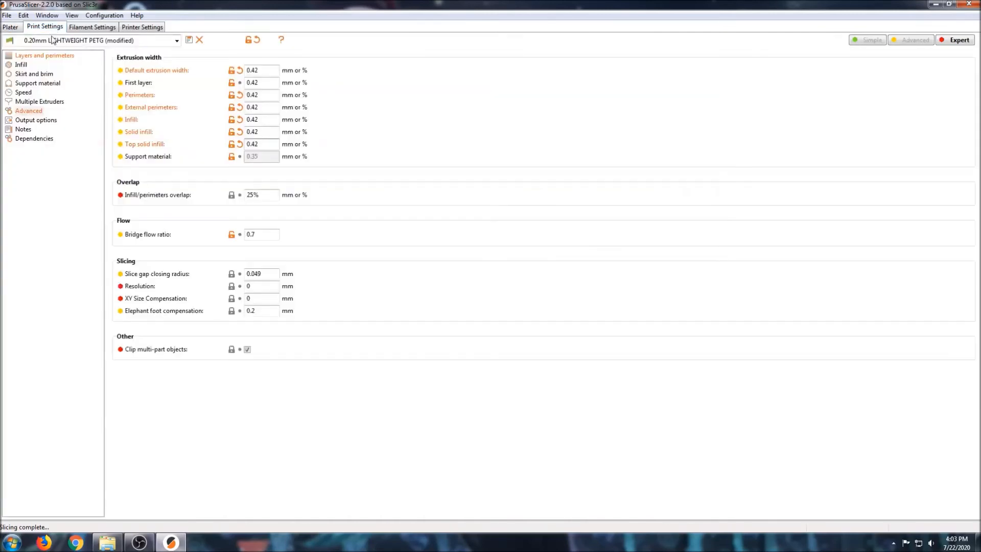
{"action": "left_click", "coordinate": [43, 74]}
{"action": "double_click", "coordinate": [259, 71]}
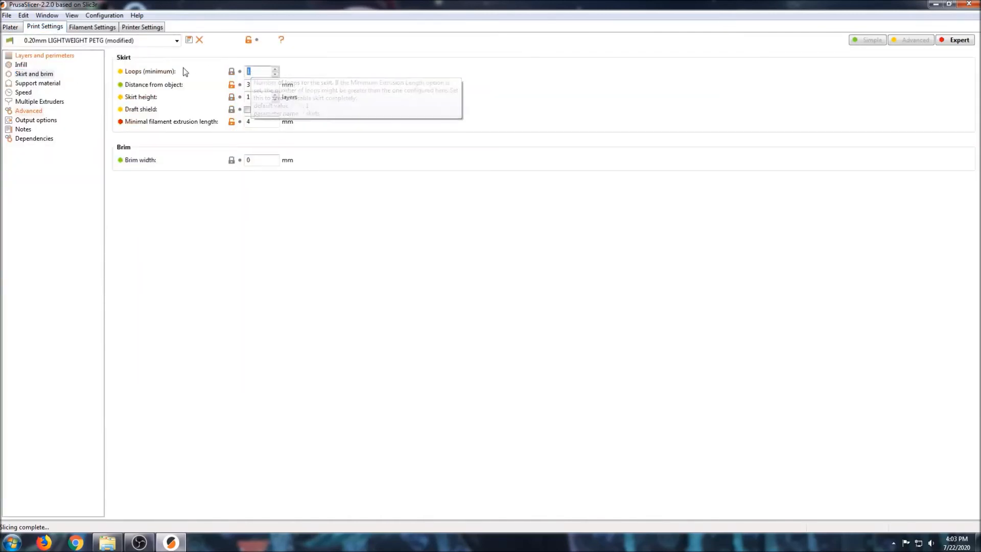
{"action": "type", "text": "0"}
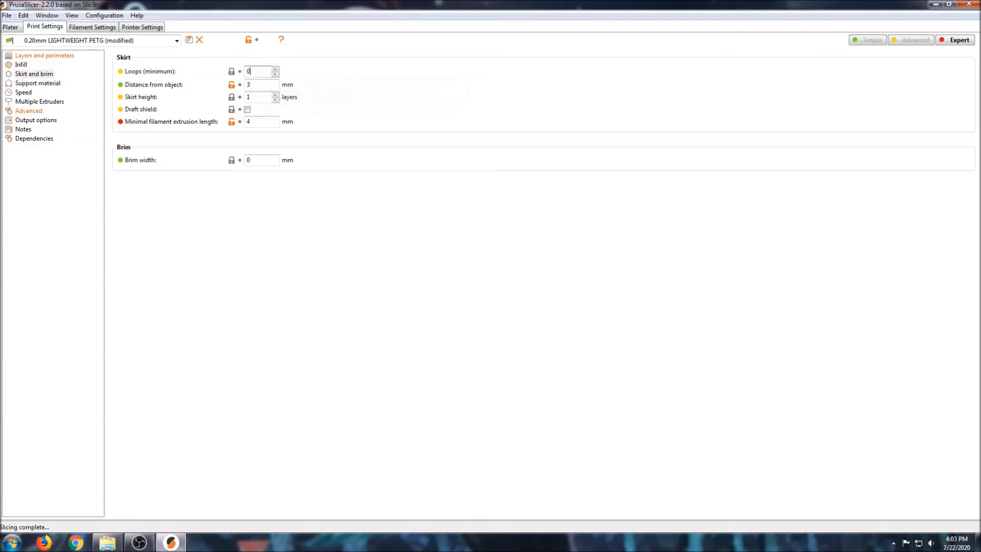
- Reslice the long arm without the skirt and examine the perimeter lines and gap fill along its top surface
{"action": "left_click", "coordinate": [13, 28]}
{"action": "left_click", "coordinate": [885, 509]}
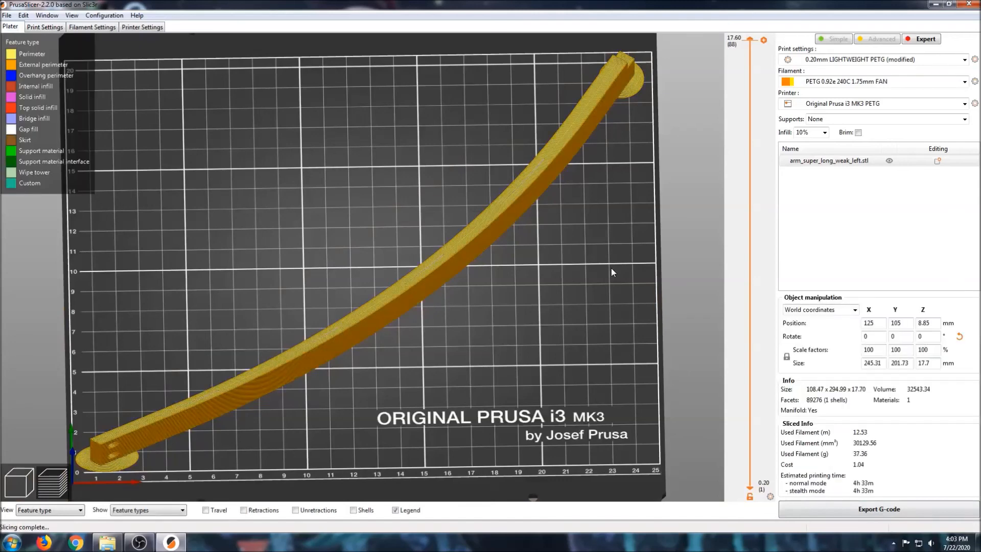
{"action": "scroll", "coordinate": [599, 212], "scroll_direction": "up", "scroll_amount": 5}
{"action": "scroll", "coordinate": [556, 222], "scroll_direction": "up", "scroll_amount": 2}
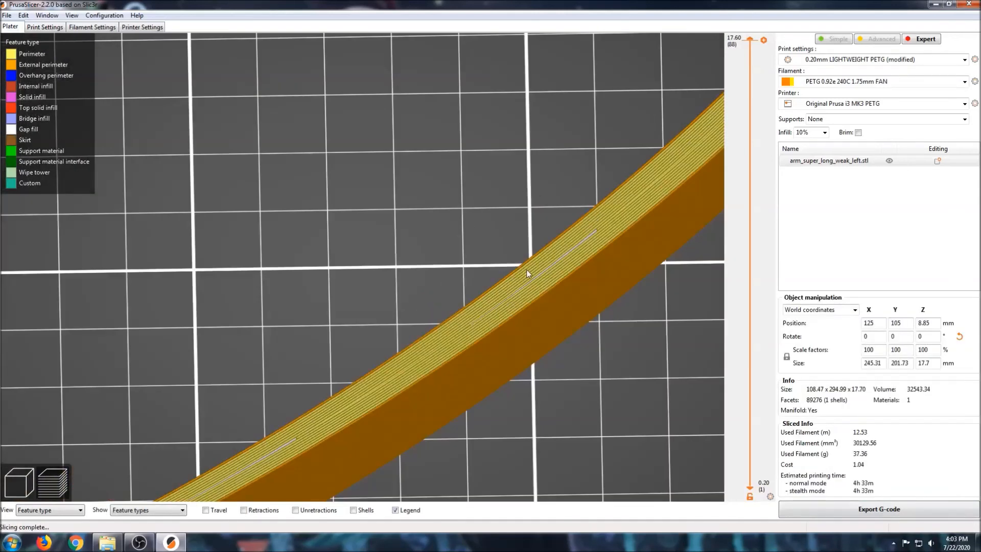
{"action": "scroll", "coordinate": [465, 320], "scroll_direction": "down", "scroll_amount": 8}
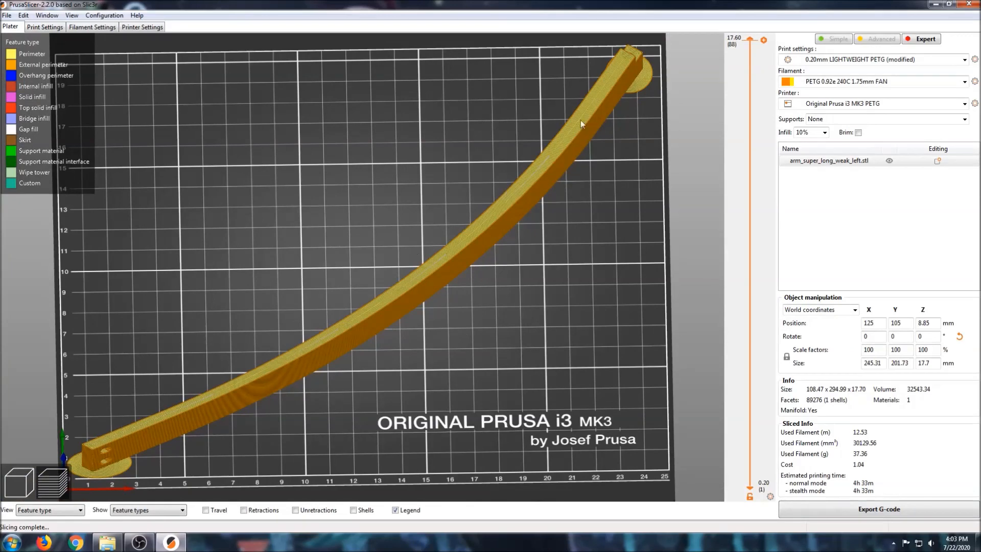
{"action": "scroll", "coordinate": [229, 382], "scroll_direction": "up", "scroll_amount": 6}
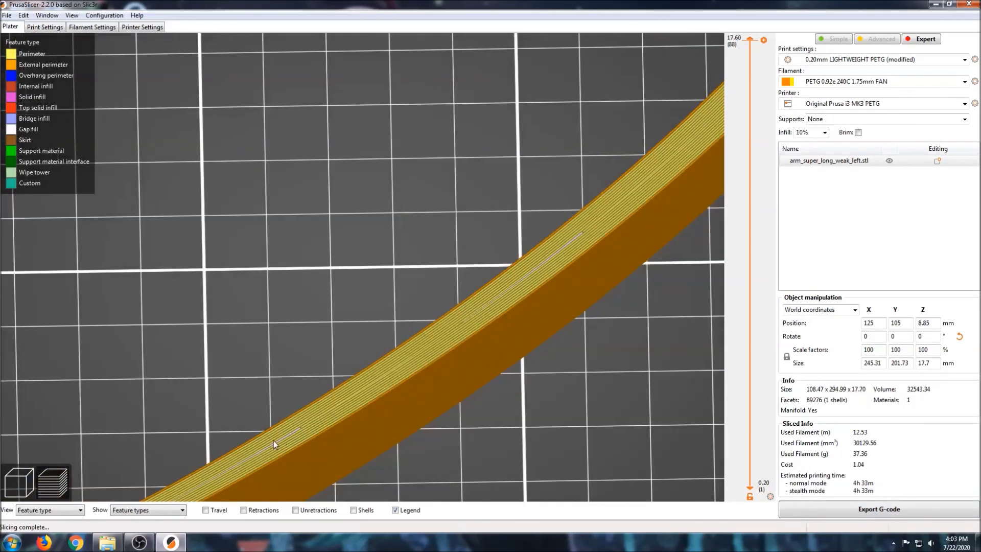
{"action": "scroll", "coordinate": [308, 424], "scroll_direction": "down", "scroll_amount": 8}
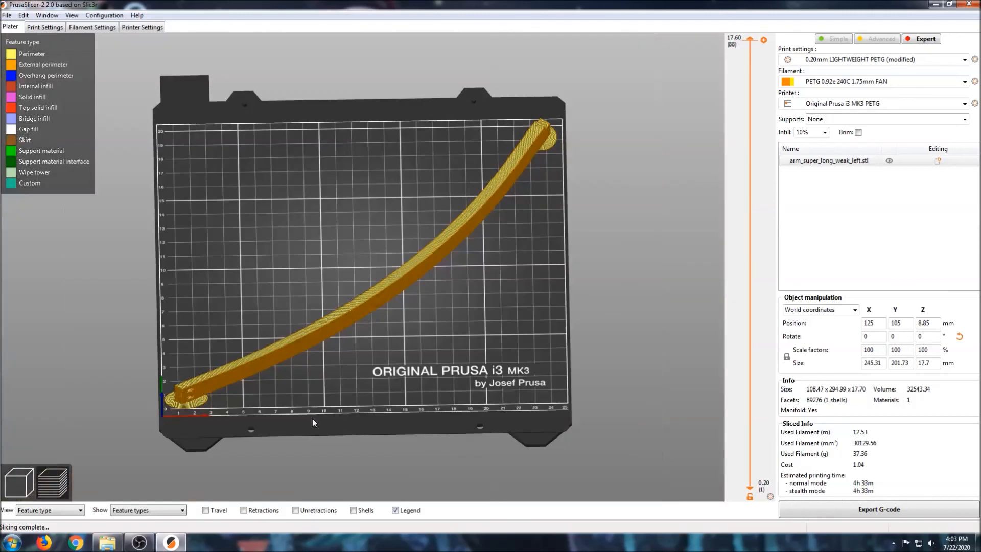